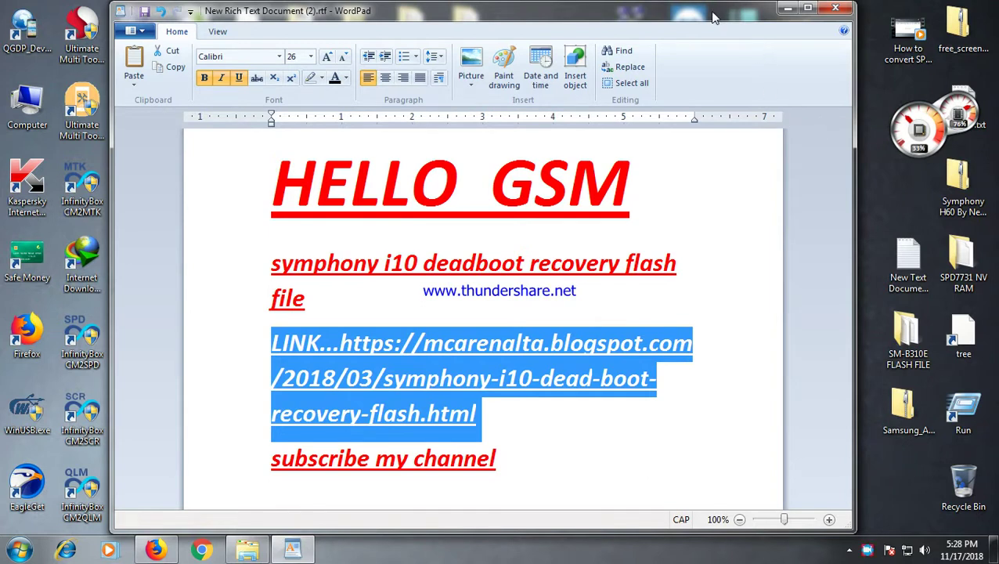
{"action": "left_click_drag", "start_coordinate": [710, 12], "coordinate": [724, 8]}
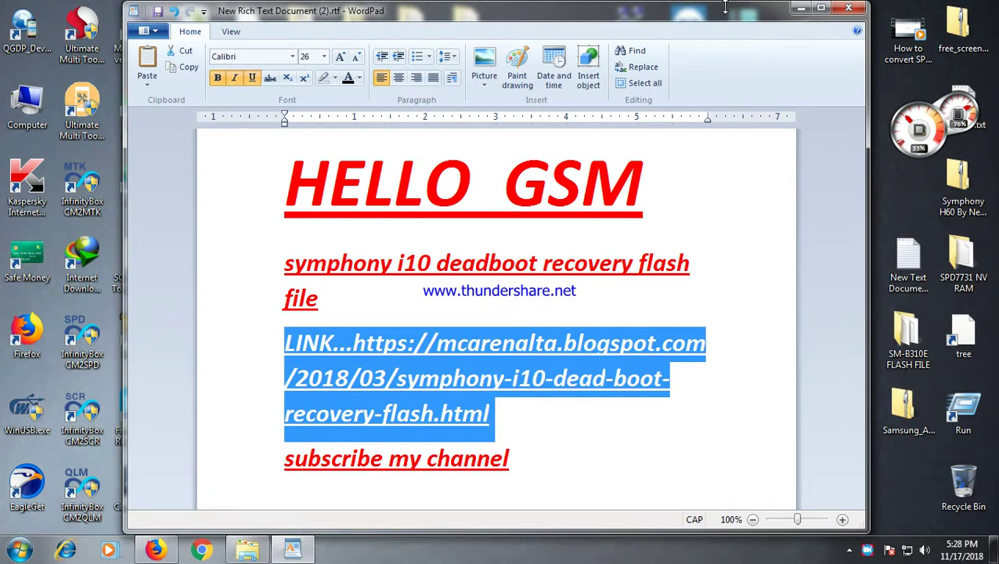
{"action": "left_click", "coordinate": [548, 470]}
{"action": "left_click_drag", "start_coordinate": [548, 471], "coordinate": [313, 466]}
{"action": "left_click", "coordinate": [510, 458]}
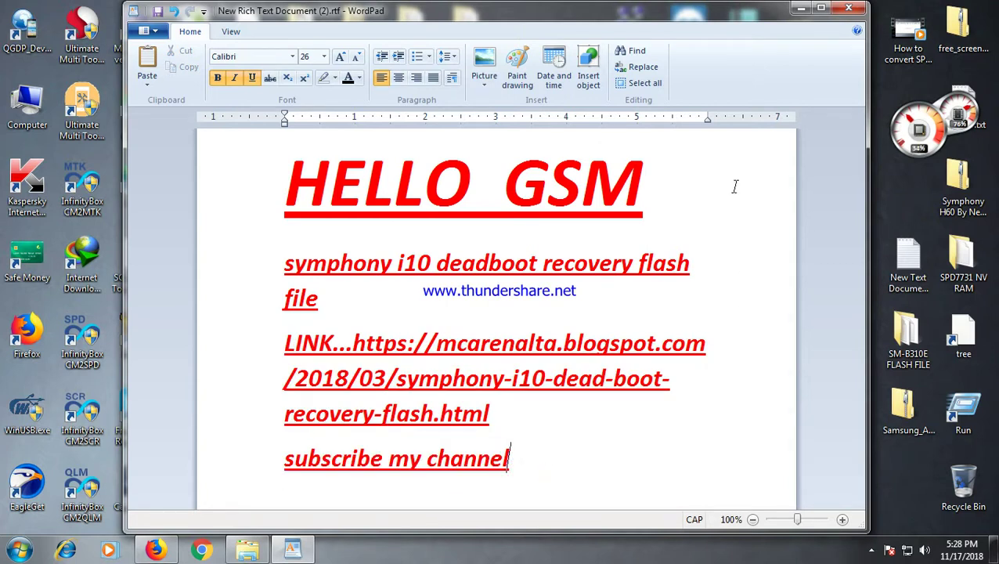
Step: Minimize the WordPad document and refresh the desktop repeatedly
{"action": "left_click", "coordinate": [802, 8]}
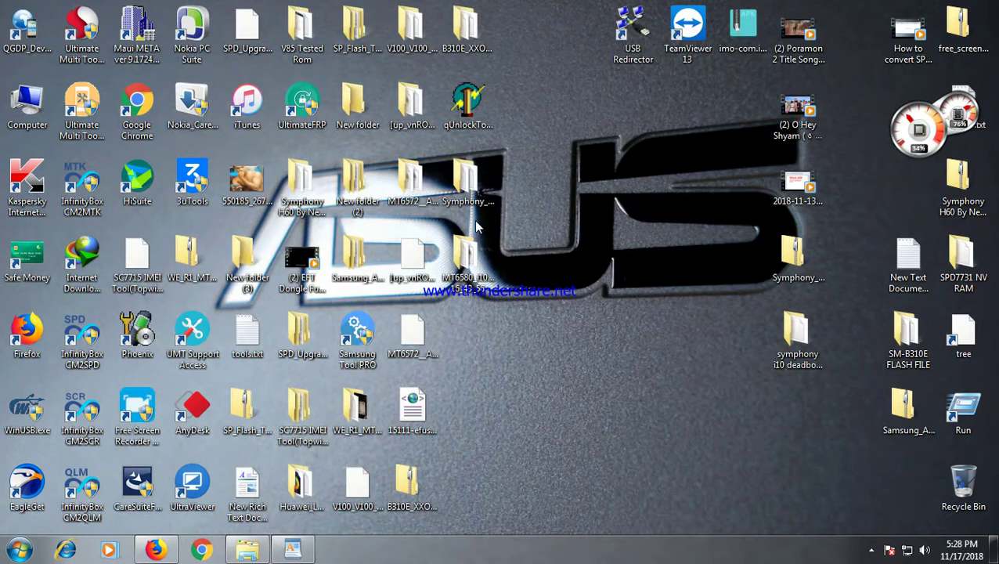
{"action": "right_click", "coordinate": [566, 143]}
{"action": "left_click", "coordinate": [592, 186]}
{"action": "right_click", "coordinate": [585, 153]}
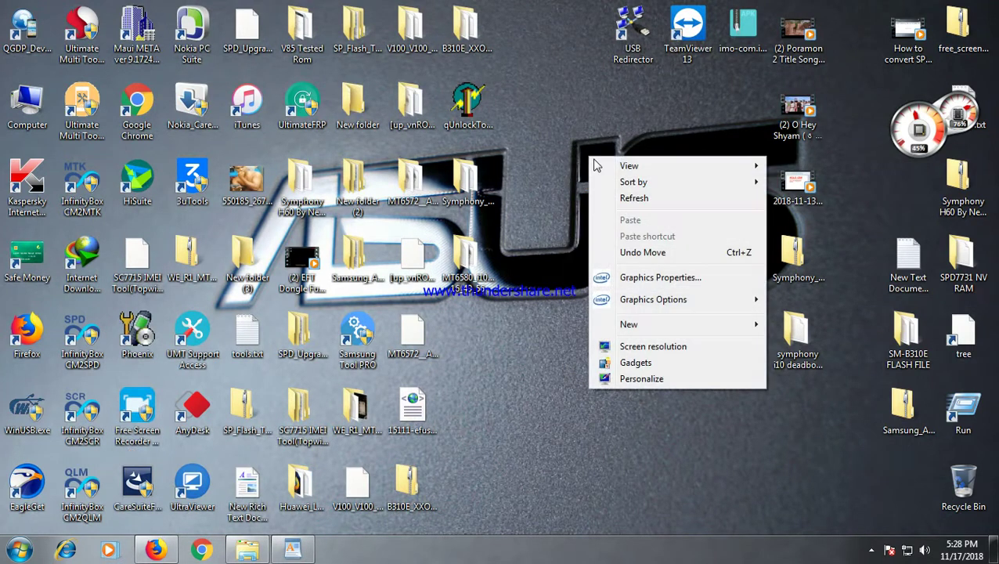
{"action": "left_click", "coordinate": [598, 194]}
{"action": "right_click", "coordinate": [591, 157]}
{"action": "left_click", "coordinate": [599, 197]}
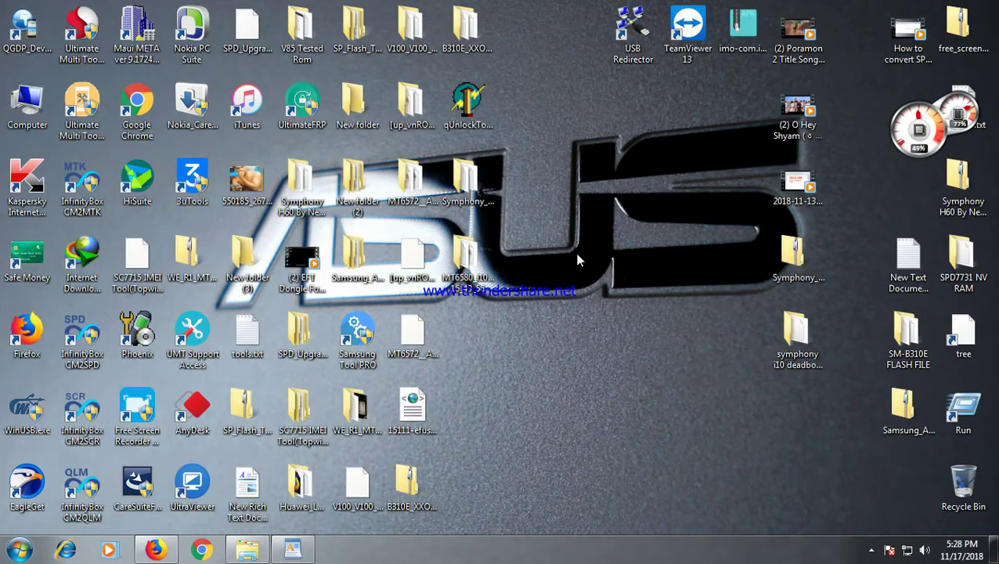
Step: Extract the MT6580_i10_6.0_Symphony RAR archive with 7-Zip inside the desktop folder "symphony i10 deadboot recovery flash file"
{"action": "double_click", "coordinate": [796, 334]}
{"action": "left_click", "coordinate": [249, 161]}
{"action": "right_click", "coordinate": [243, 163]}
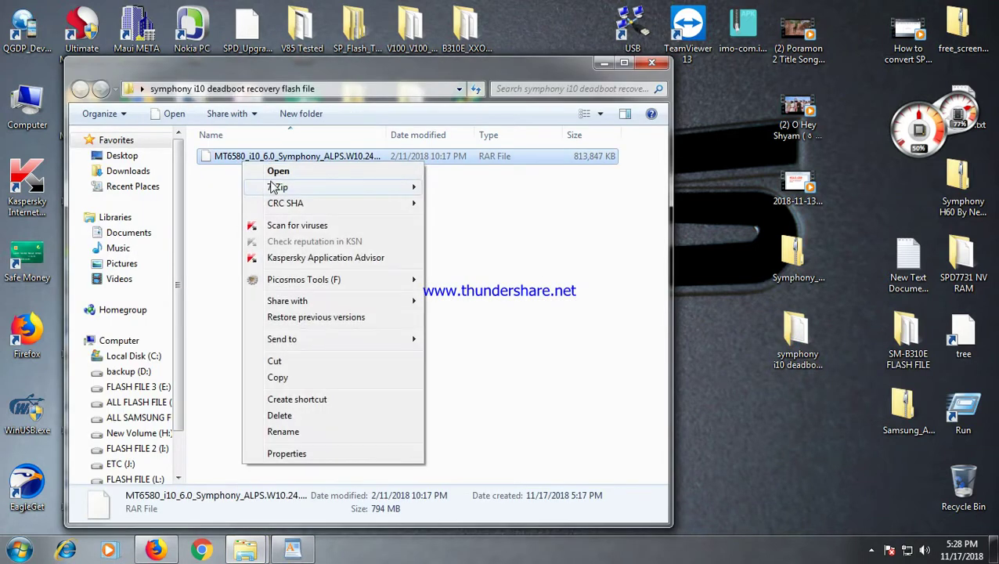
{"action": "mouse_move", "coordinate": [355, 186]}
{"action": "left_click", "coordinate": [562, 251]}
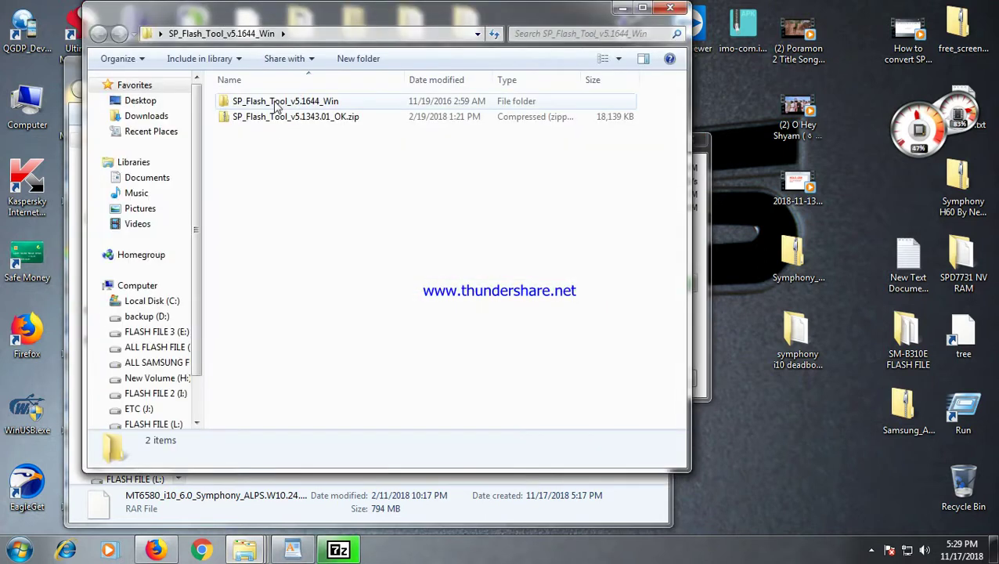
Step: Launch flash_tool.exe from the inner SP_Flash_Tool_v5.1644_Win folder
{"action": "left_click", "coordinate": [274, 102]}
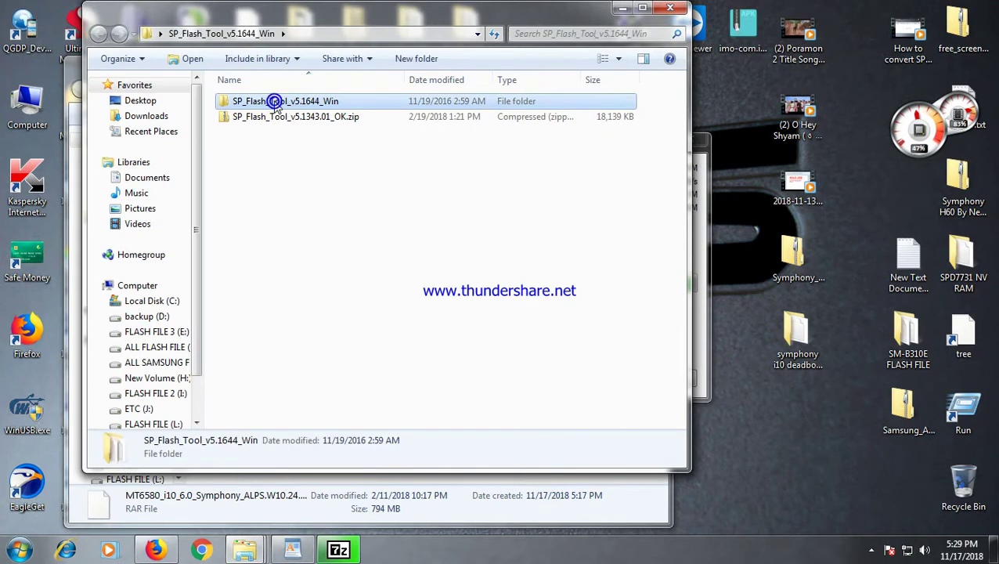
{"action": "double_click", "coordinate": [274, 102]}
{"action": "scroll", "coordinate": [310, 313], "scroll_direction": "down", "scroll_amount": 4}
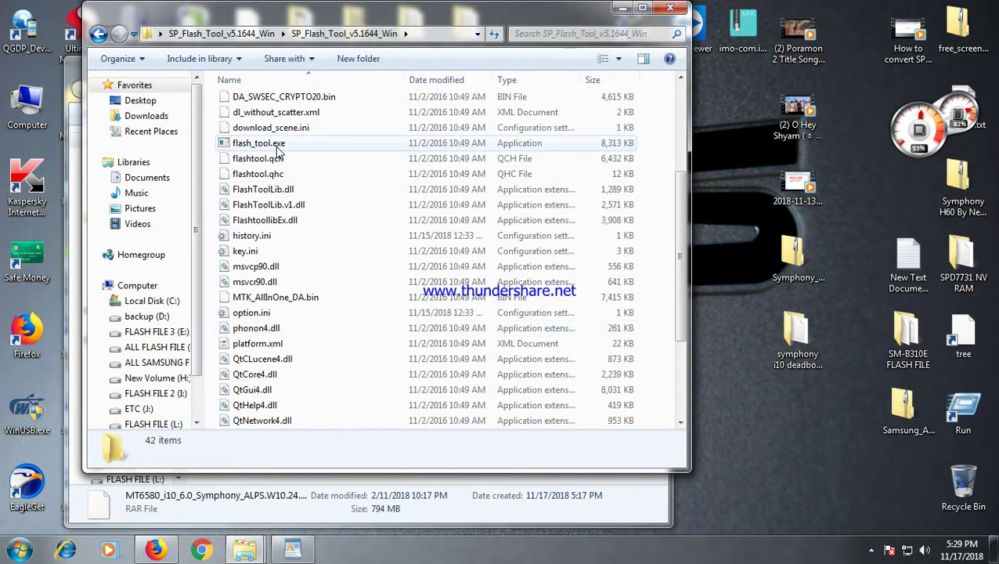
{"action": "left_click", "coordinate": [276, 146]}
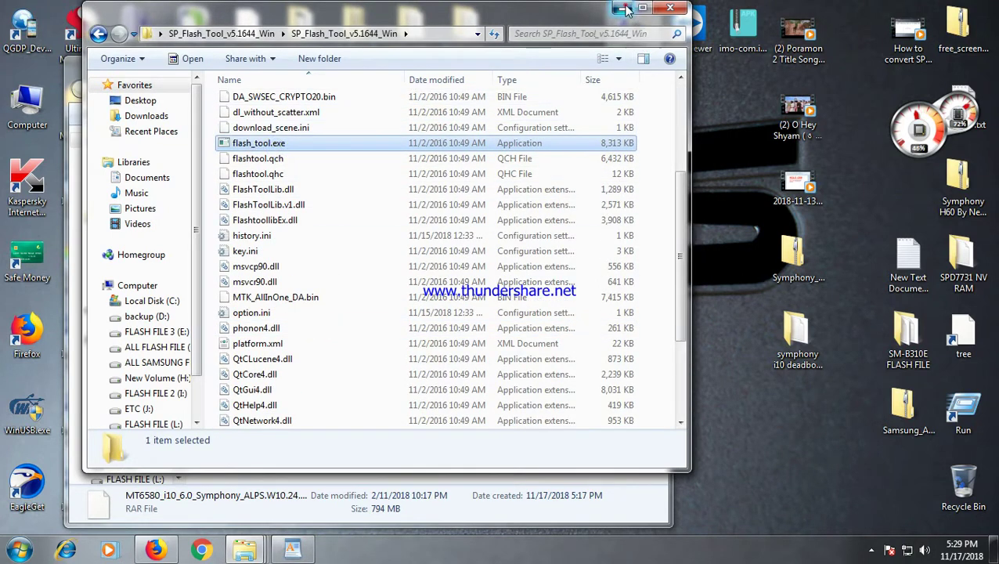
Step: Minimize both open folder windows and refresh the desktop while the flash tool loads
{"action": "left_click", "coordinate": [623, 8]}
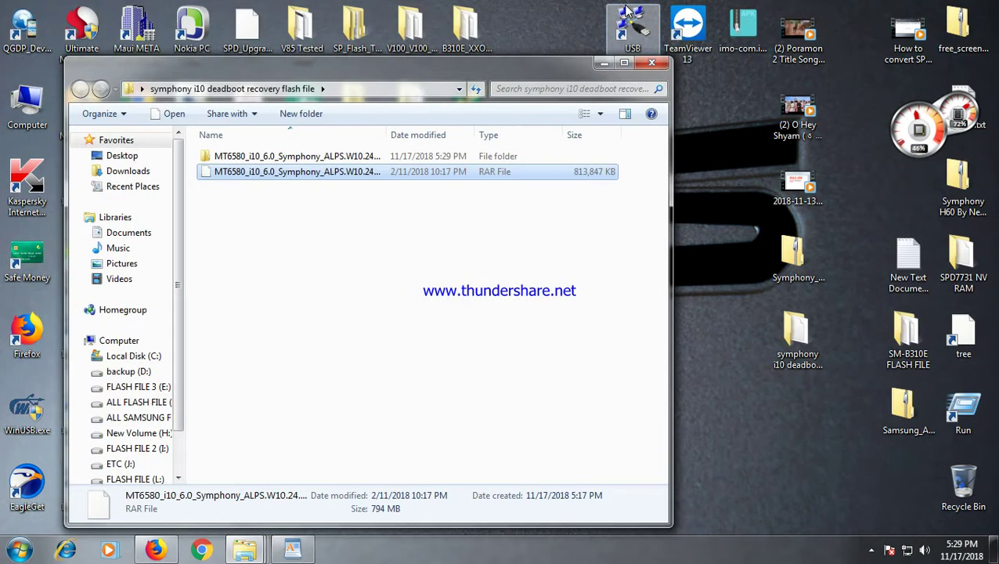
{"action": "left_click", "coordinate": [598, 63]}
{"action": "right_click", "coordinate": [623, 155]}
{"action": "left_click", "coordinate": [662, 194]}
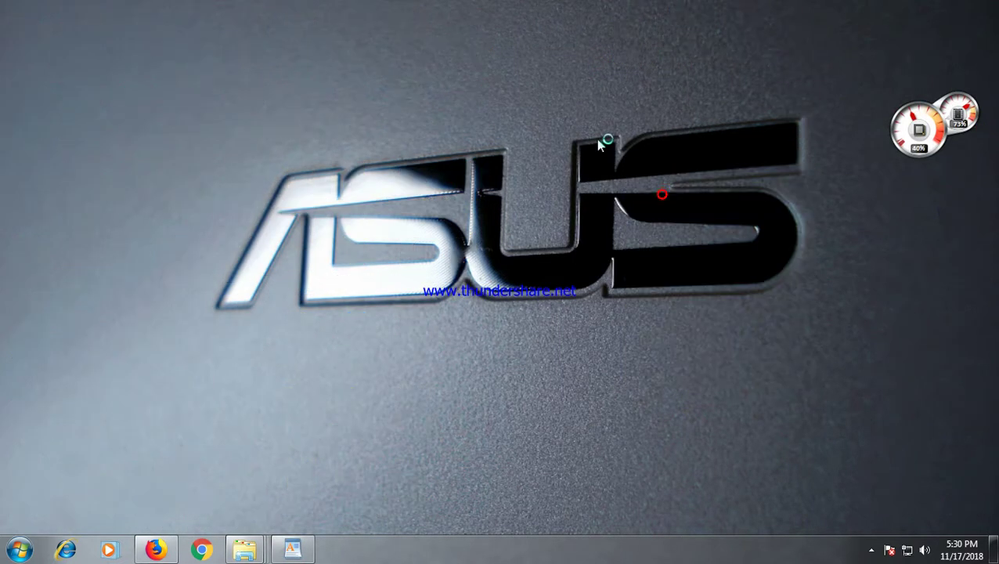
{"action": "right_click", "coordinate": [600, 139]}
{"action": "left_click", "coordinate": [662, 181]}
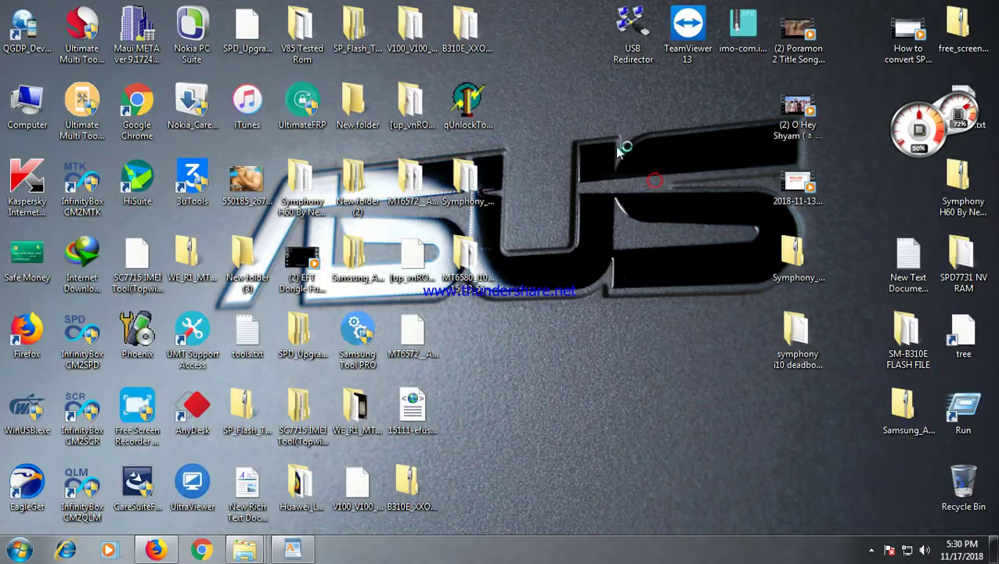
{"action": "right_click", "coordinate": [618, 149]}
{"action": "left_click", "coordinate": [660, 186]}
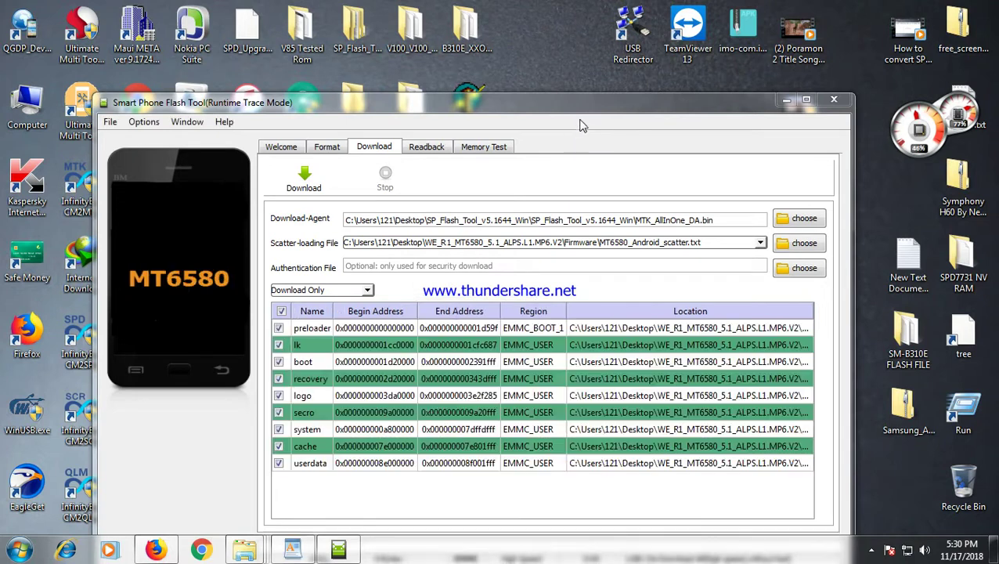
Step: Load the scatter file from the extracted MT6580_i10_6.0_Symphony folder in the desktop's "symphony i10 deadboot recovery flash file" folder
{"action": "left_click_drag", "start_coordinate": [573, 102], "coordinate": [582, 56]}
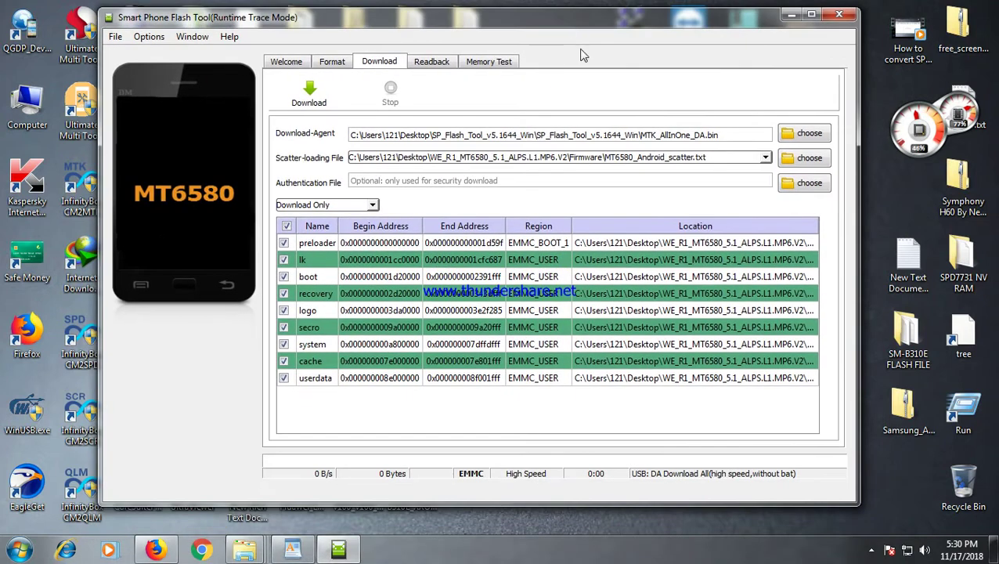
{"action": "left_click", "coordinate": [804, 159]}
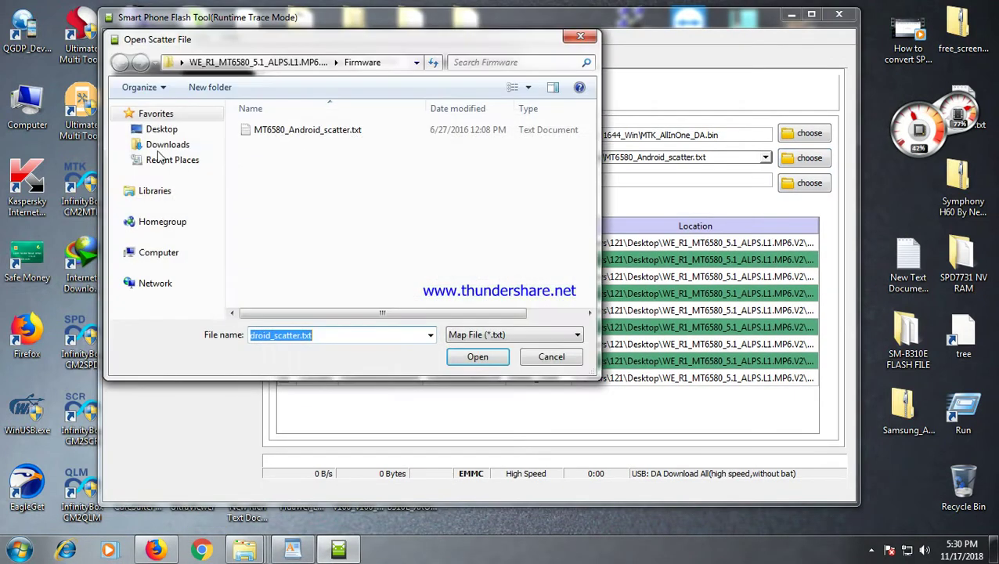
{"action": "left_click", "coordinate": [161, 129]}
{"action": "left_click", "coordinate": [352, 291]}
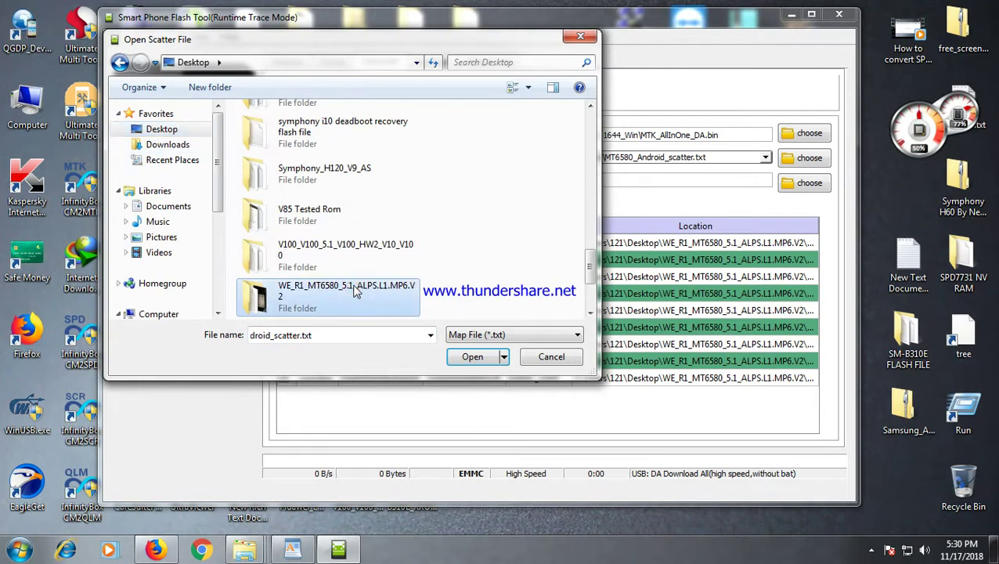
{"action": "scroll", "coordinate": [352, 291], "scroll_direction": "down", "scroll_amount": 2}
{"action": "scroll", "coordinate": [353, 291], "scroll_direction": "up", "scroll_amount": 2}
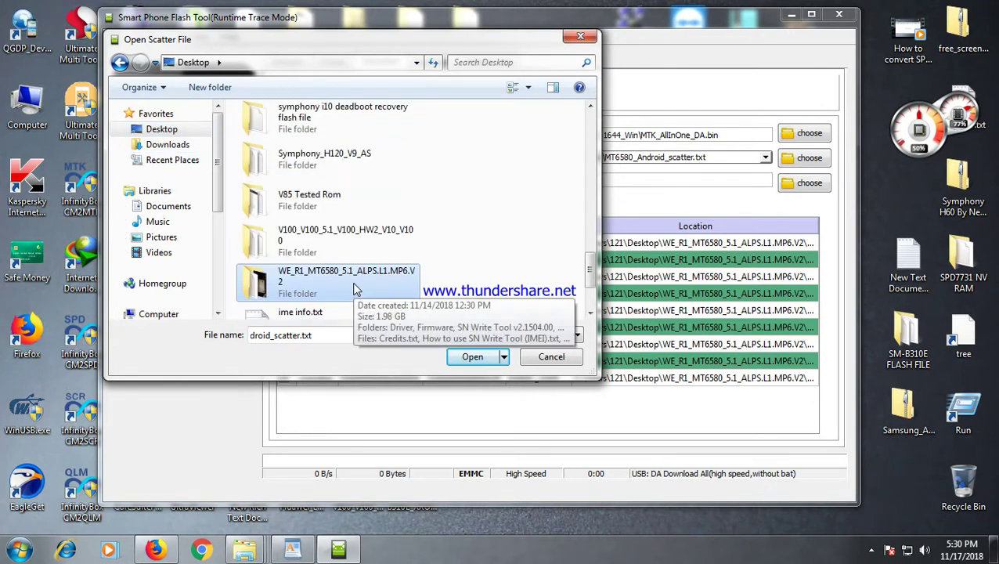
{"action": "scroll", "coordinate": [355, 293], "scroll_direction": "up", "scroll_amount": 3}
{"action": "double_click", "coordinate": [360, 238]}
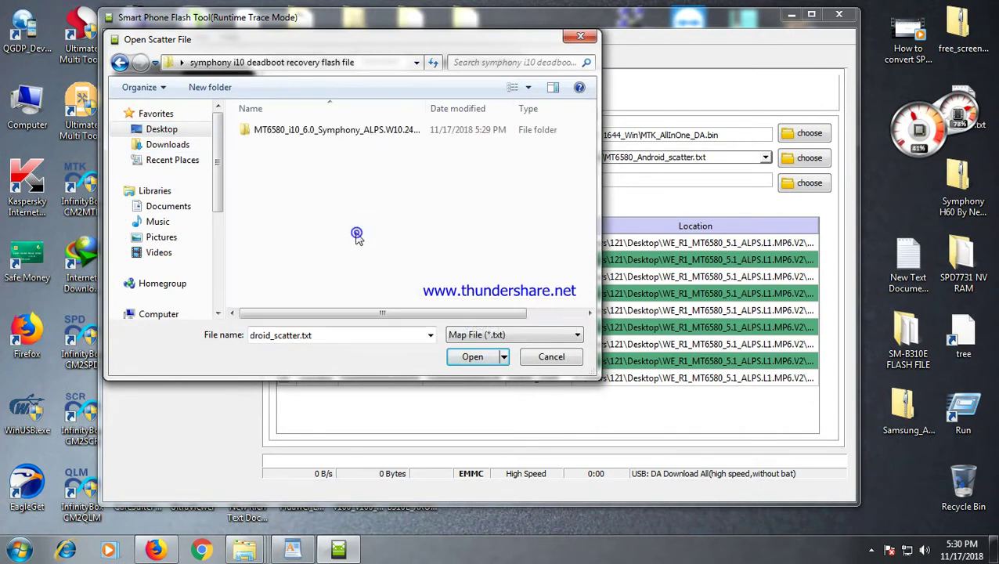
{"action": "double_click", "coordinate": [330, 131]}
{"action": "double_click", "coordinate": [288, 160]}
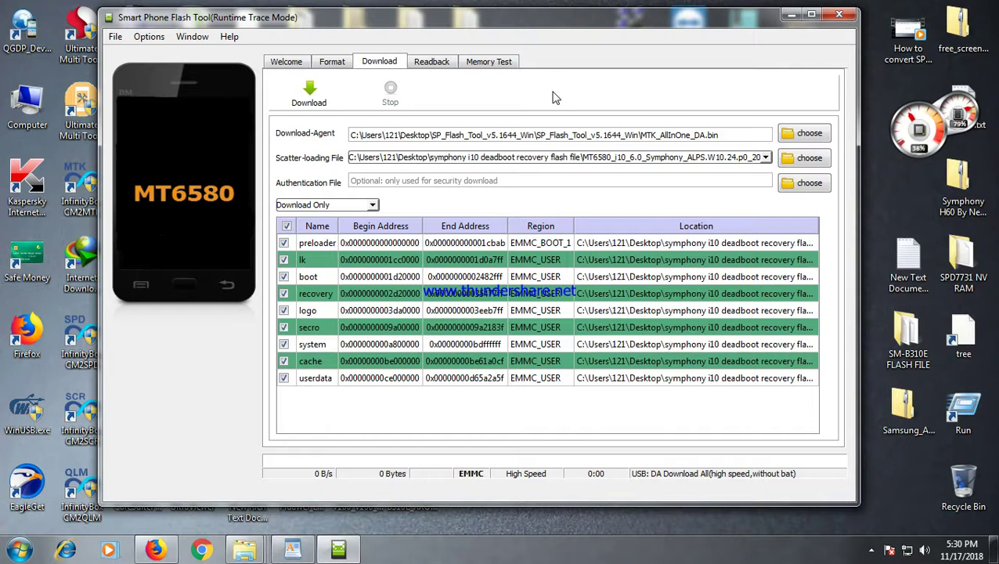
Step: Set the download mode to Format All + Download and start flashing the firmware to the phone
{"action": "left_click", "coordinate": [325, 204]}
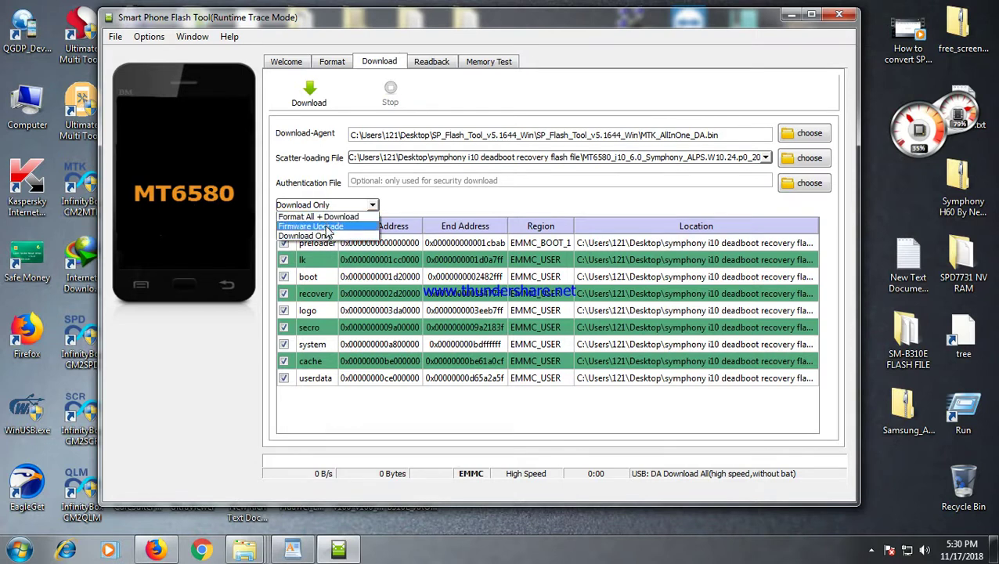
{"action": "left_click", "coordinate": [327, 226]}
{"action": "left_click", "coordinate": [323, 205]}
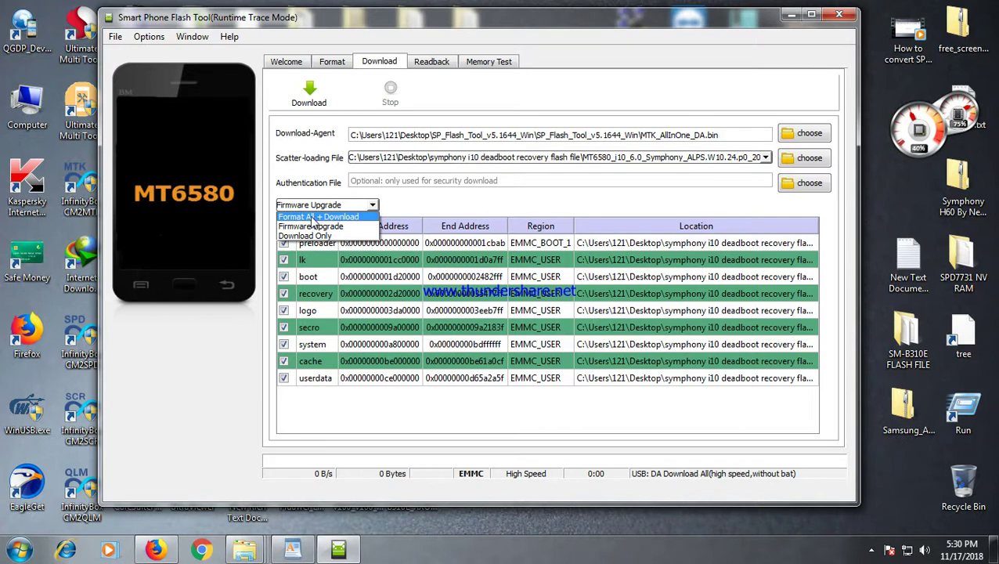
{"action": "left_click", "coordinate": [312, 216]}
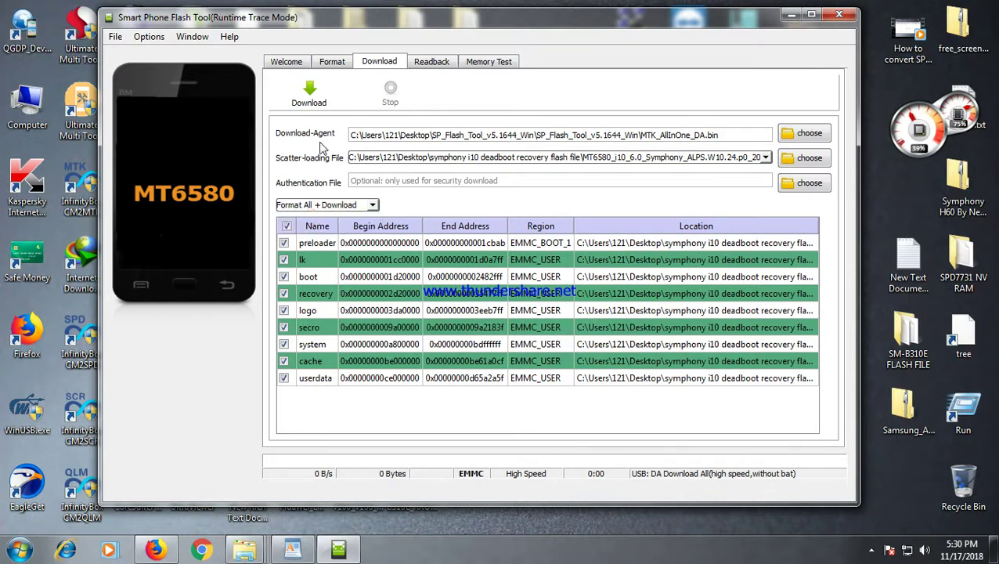
{"action": "left_click", "coordinate": [310, 98]}
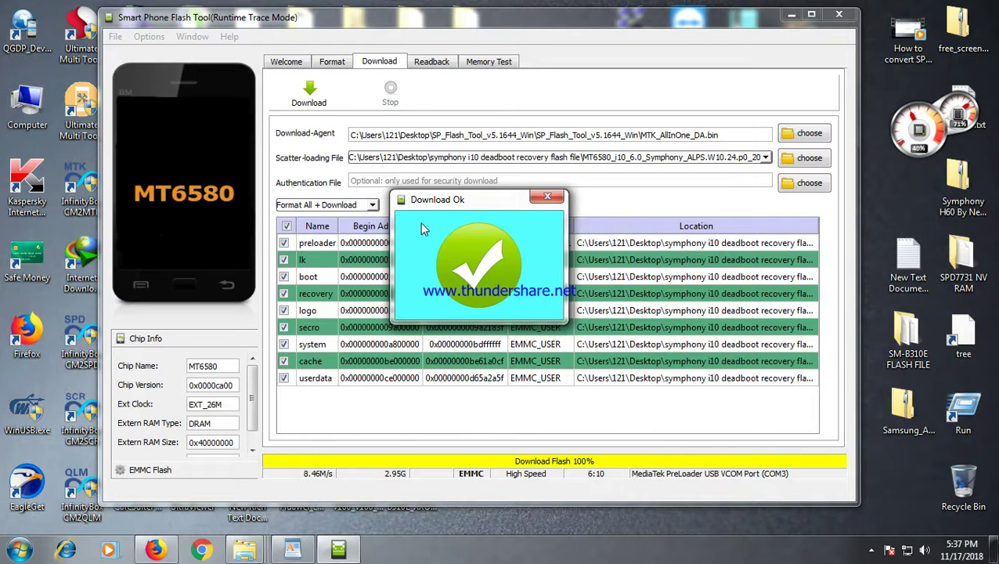
Step: Dismiss the Download Ok message, close the flash tool and refresh the desktop
{"action": "left_click", "coordinate": [546, 197]}
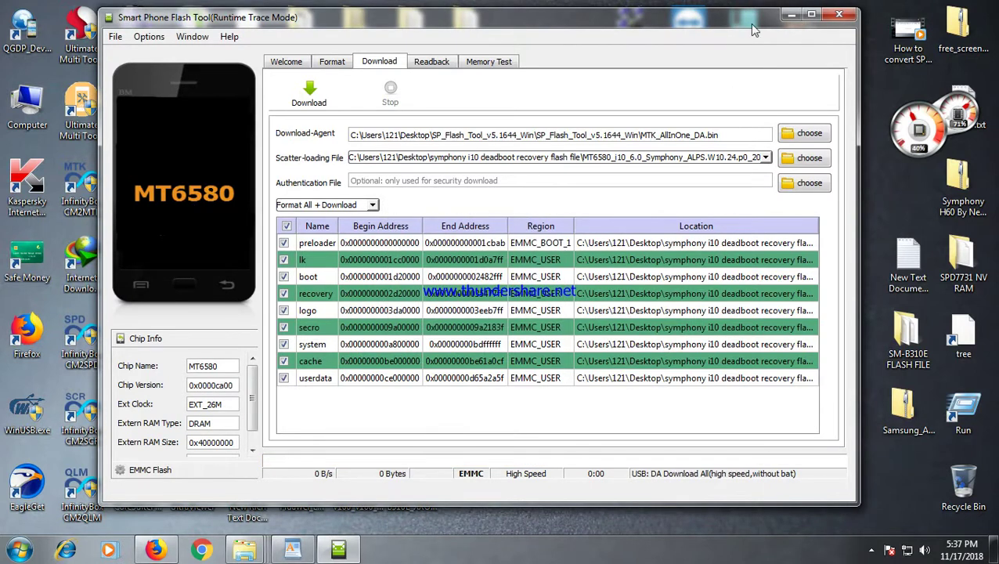
{"action": "left_click_drag", "start_coordinate": [725, 21], "coordinate": [633, 71]}
{"action": "left_click", "coordinate": [748, 62]}
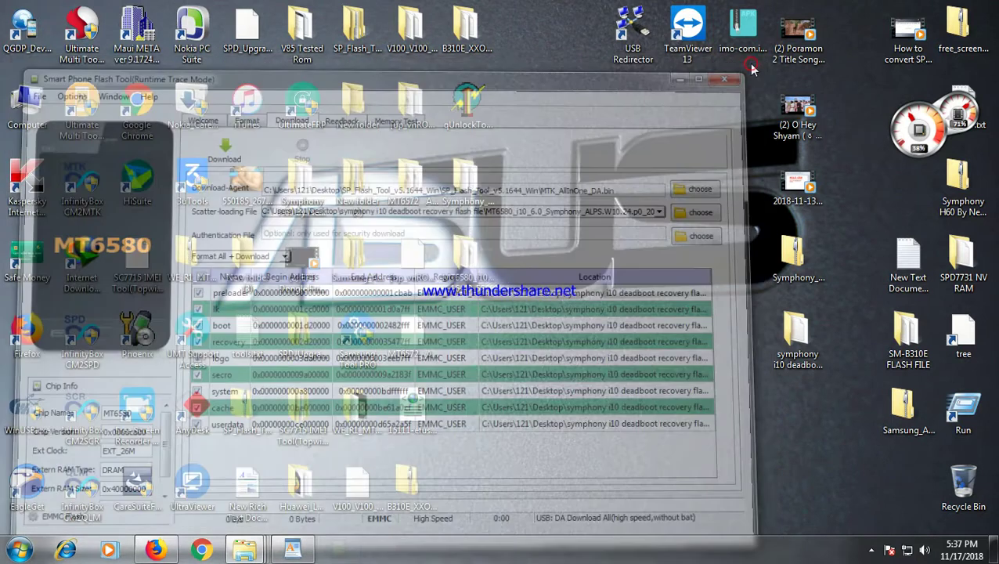
{"action": "right_click", "coordinate": [601, 197]}
{"action": "left_click", "coordinate": [640, 240]}
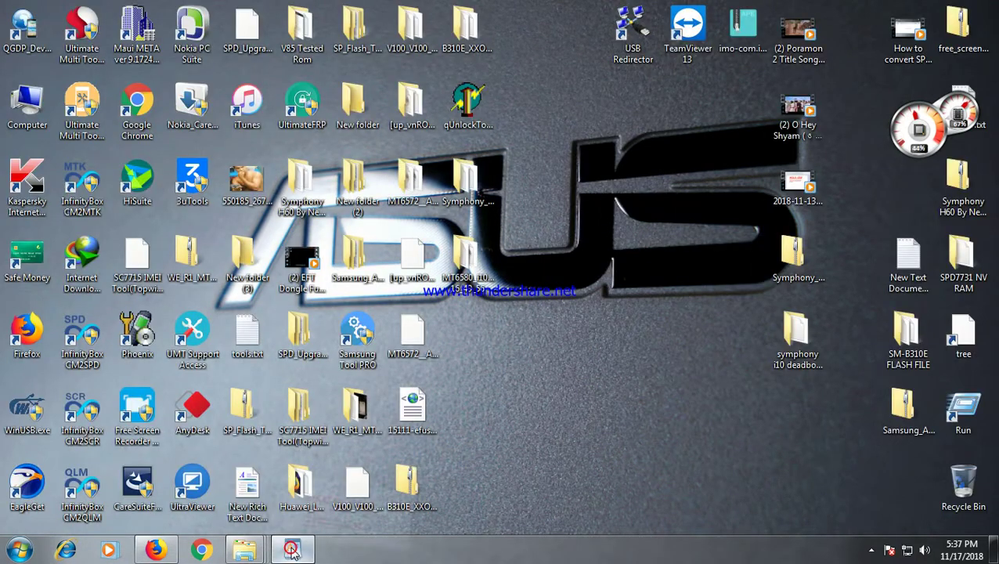
{"action": "left_click", "coordinate": [291, 547]}
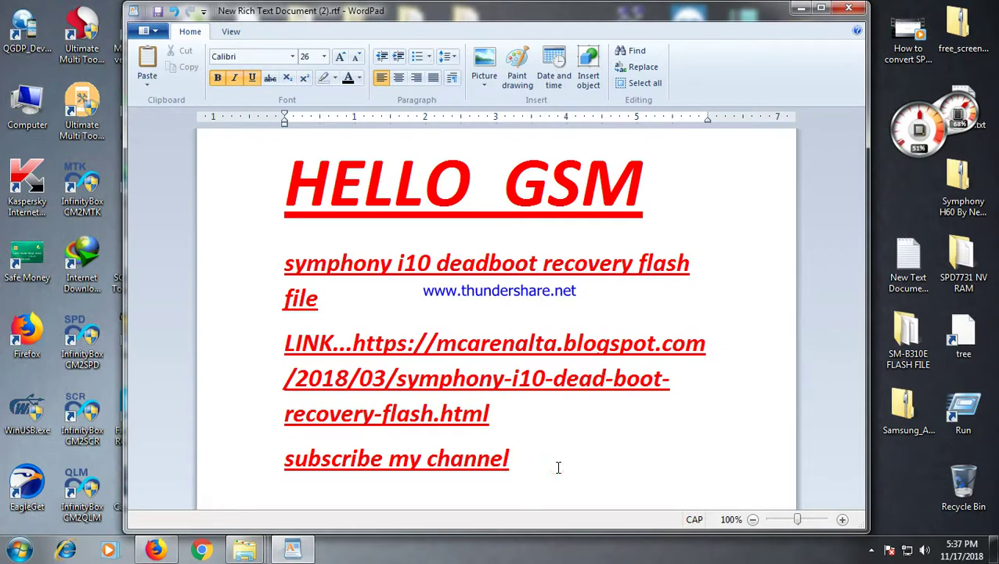
{"action": "key", "text": "Return"}
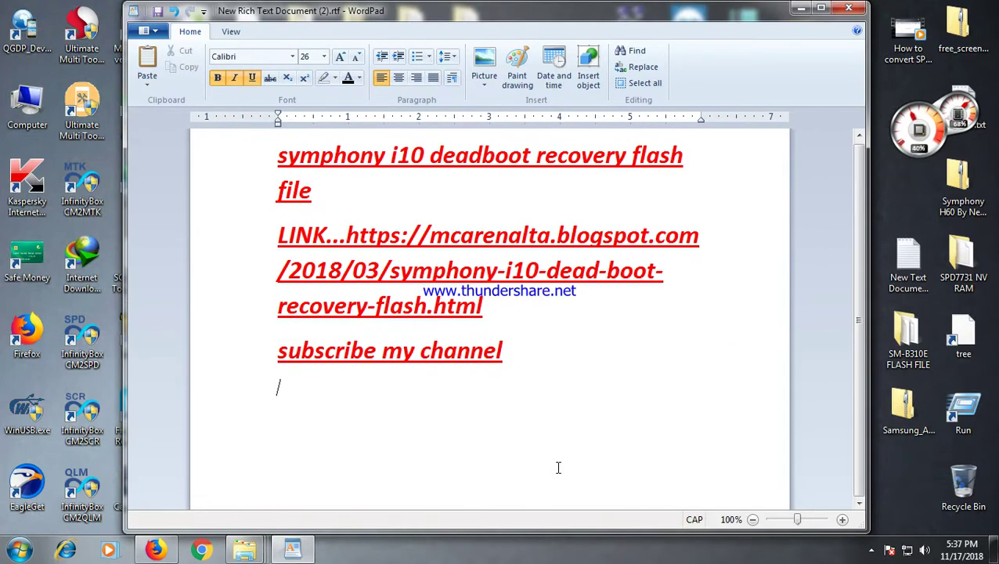
{"action": "type", "text": "1000000000000000"}
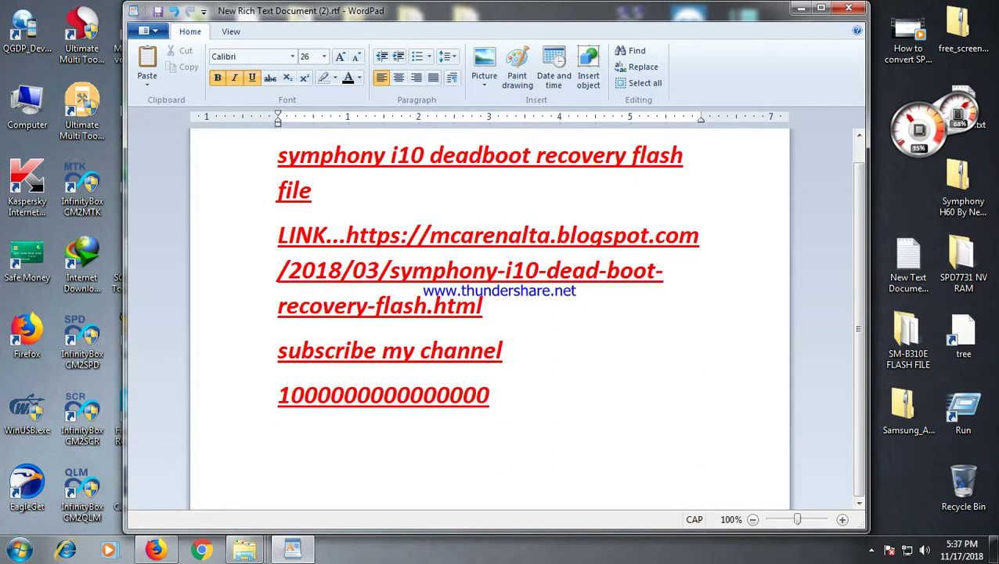
{"action": "type", "text": "% DEAD"}
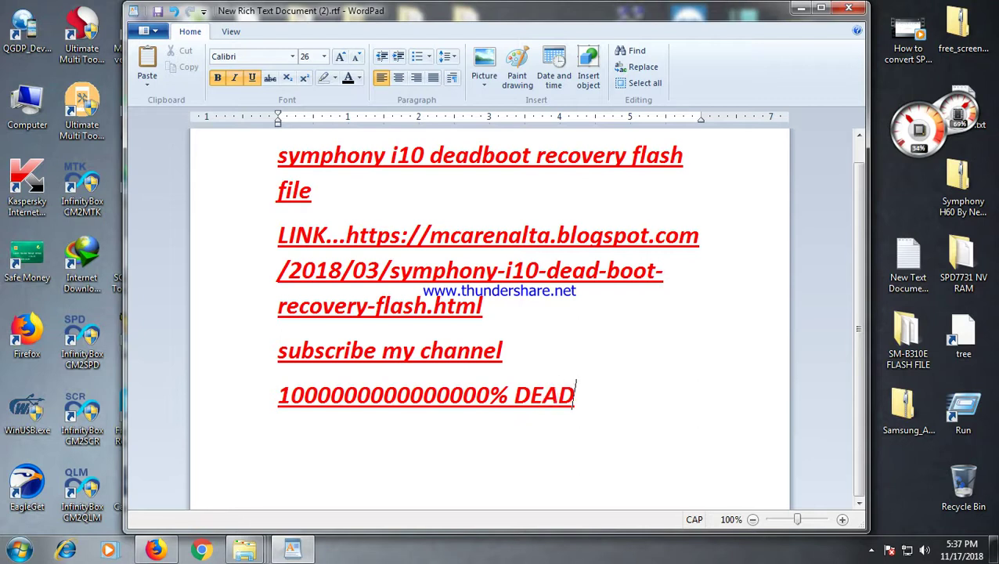
{"action": "type", "text": " BOO"}
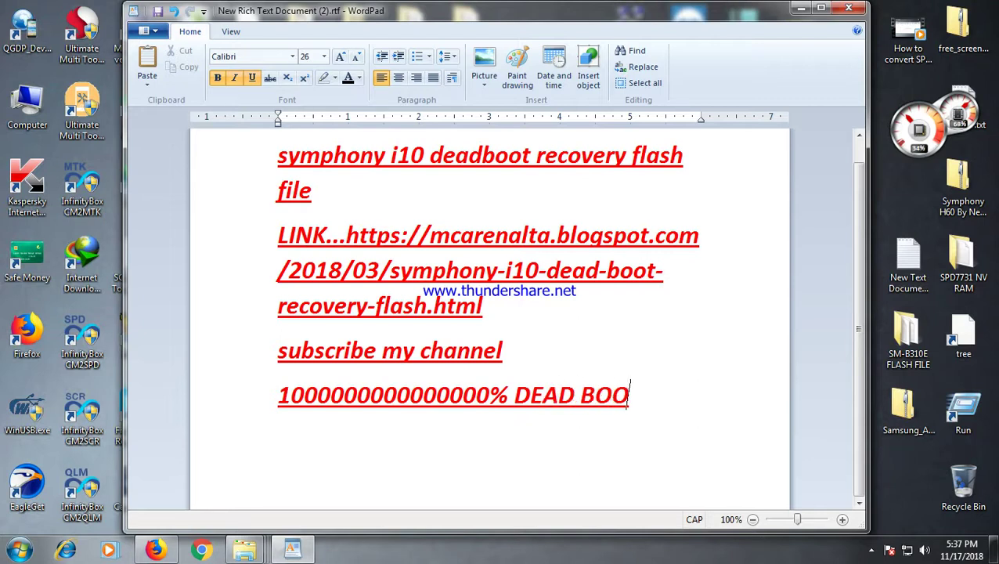
{"action": "type", "text": "T RE"}
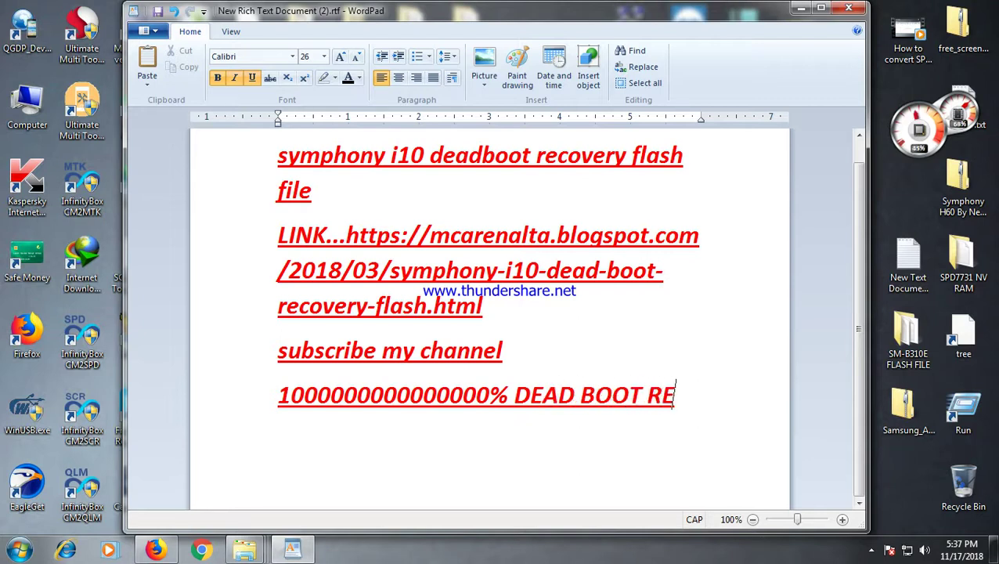
{"action": "type", "text": "COVE"}
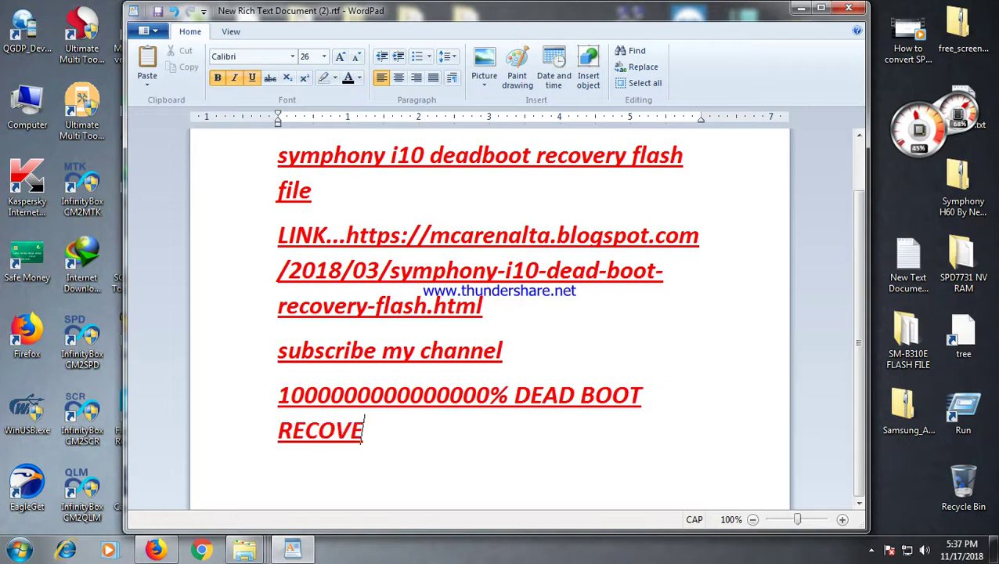
{"action": "type", "text": "RY "}
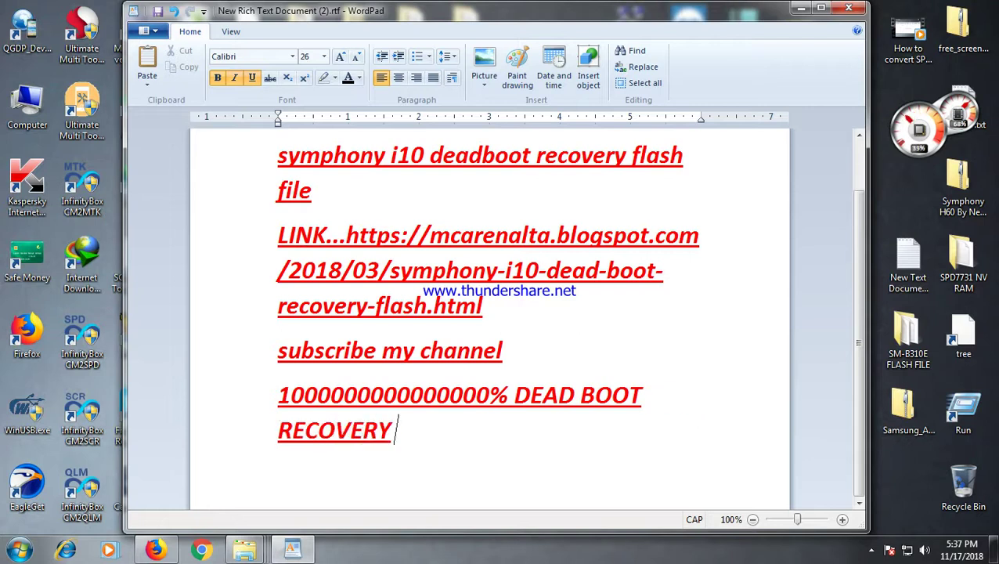
{"action": "type", "text": "DONE"}
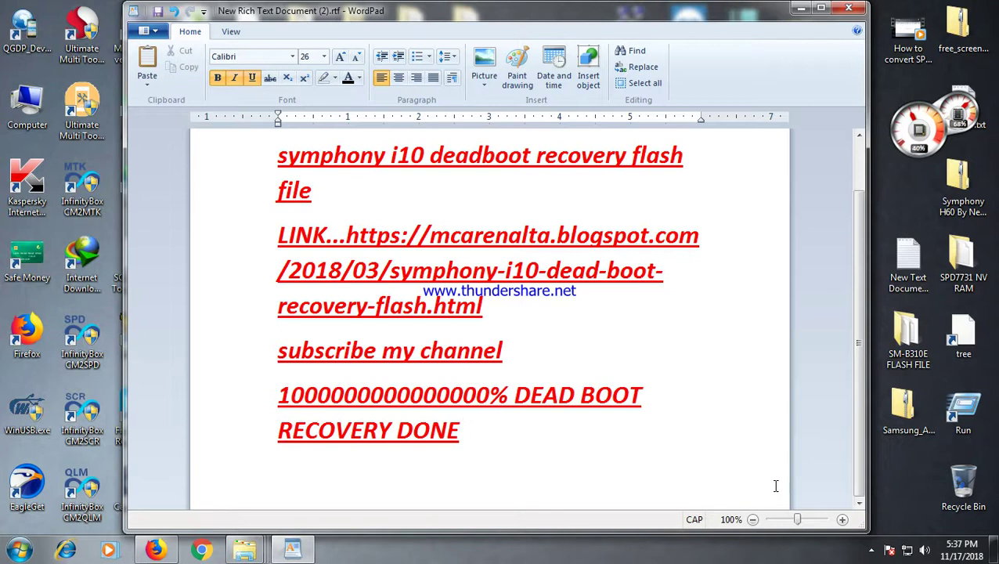
{"action": "left_click", "coordinate": [870, 550]}
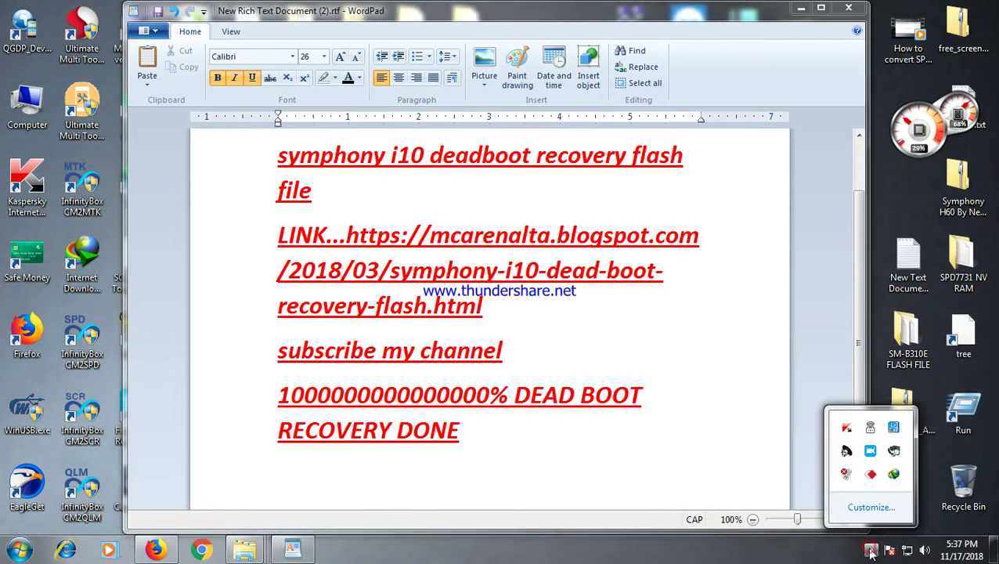
{"action": "right_click", "coordinate": [873, 454]}
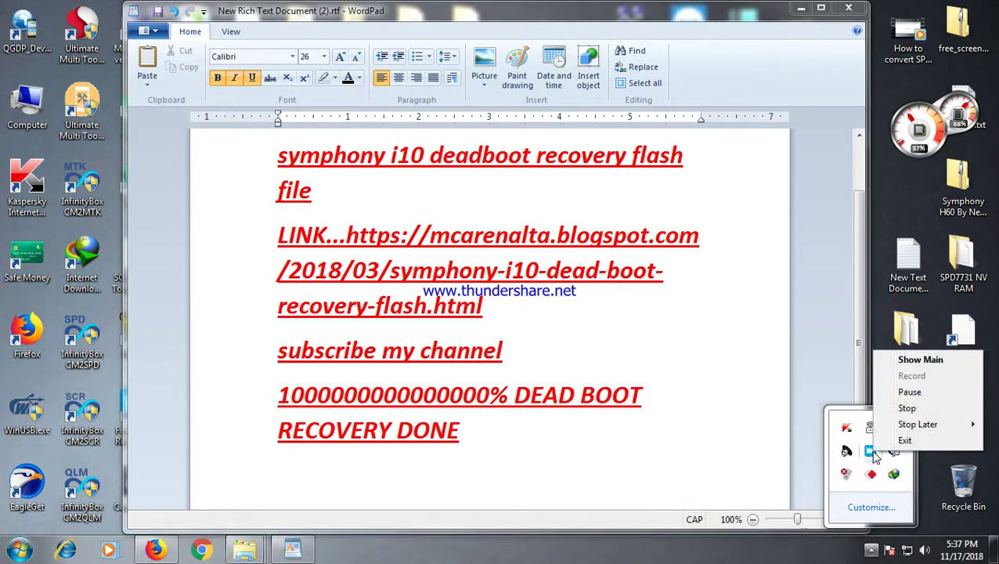